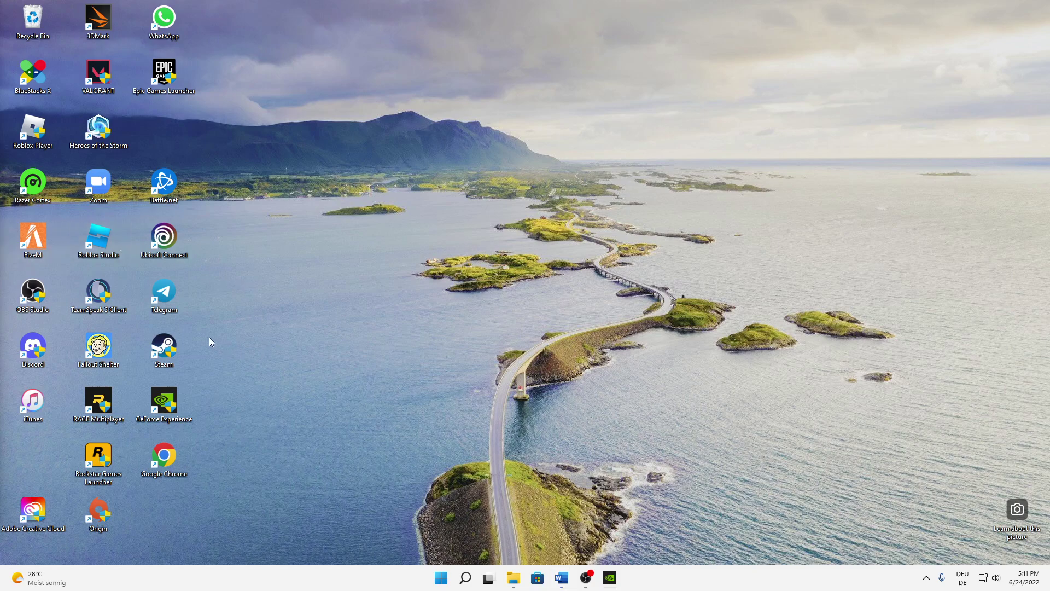
- Launch Zoom from the desktop, view its home screen, and close its window
left_click_drag(228, 494, 207, 550)
left_click(62, 4)
left_click(96, 200)
mouse_move(96, 200)
left_mouse_down()
mouse_move(196, 296)
mouse_move(111, 202)
left_mouse_up()
double_click(111, 201)
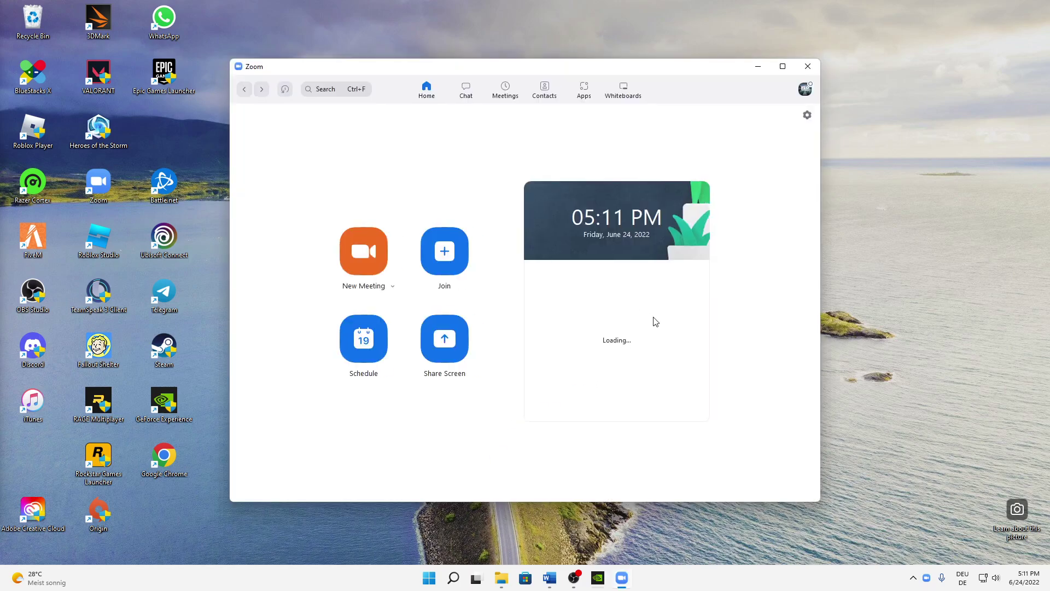
left_click(807, 66)
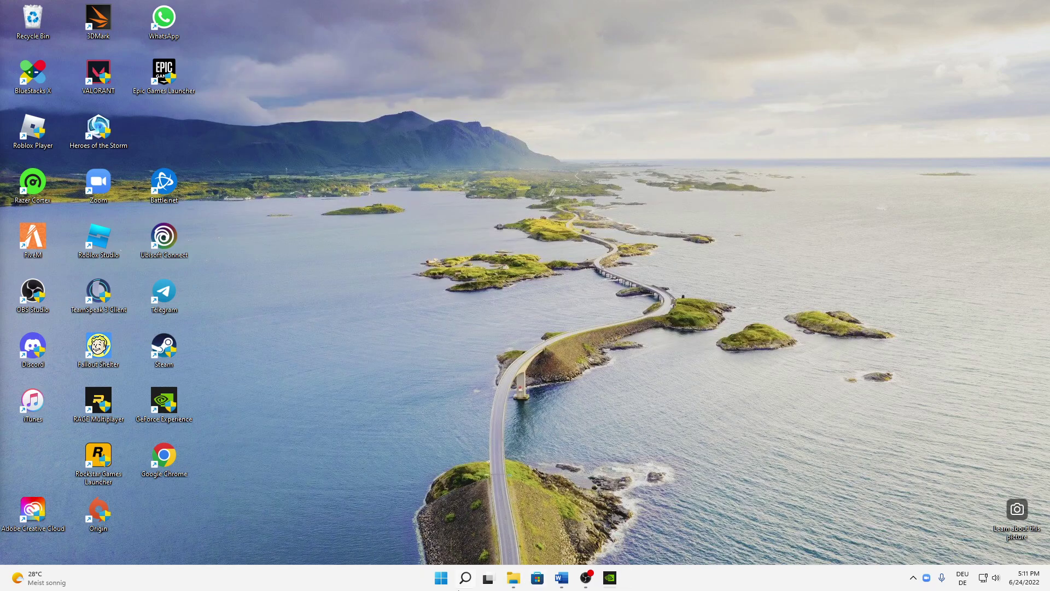
- Search Windows for "task" and open Task Manager
left_click(466, 578)
type("t")
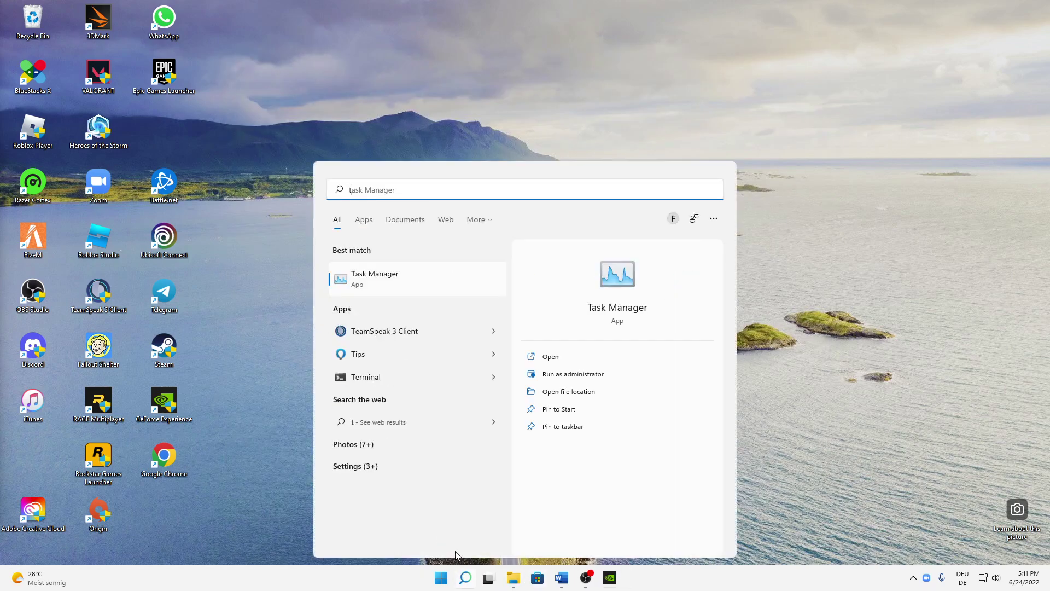
type("ask")
left_click(389, 280)
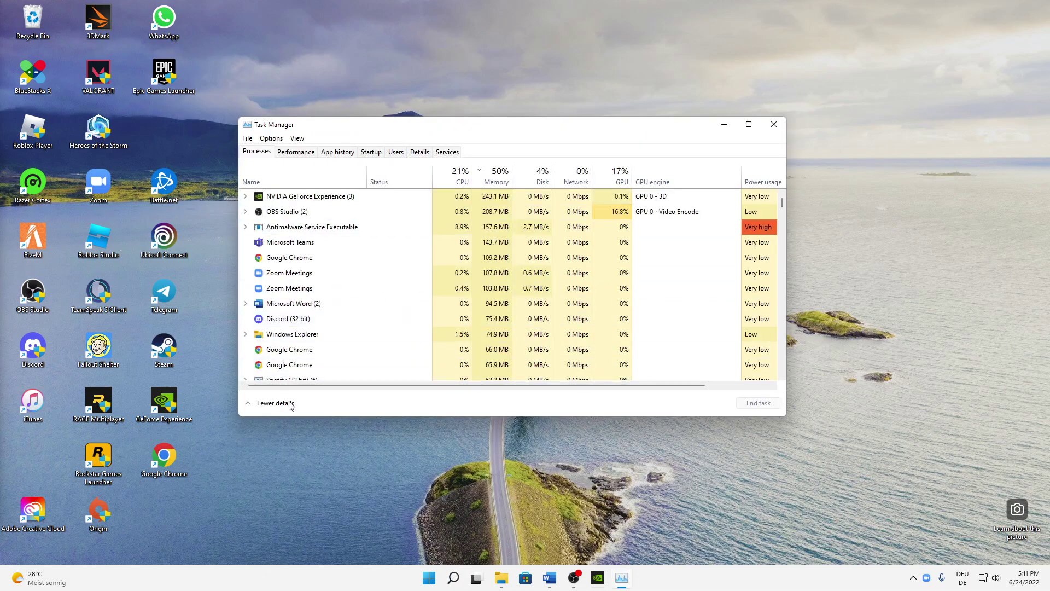
- Check the running processes in compact and detailed view, select the NVIDIA GeForce Experience process, and close Task Manager
left_click(275, 403)
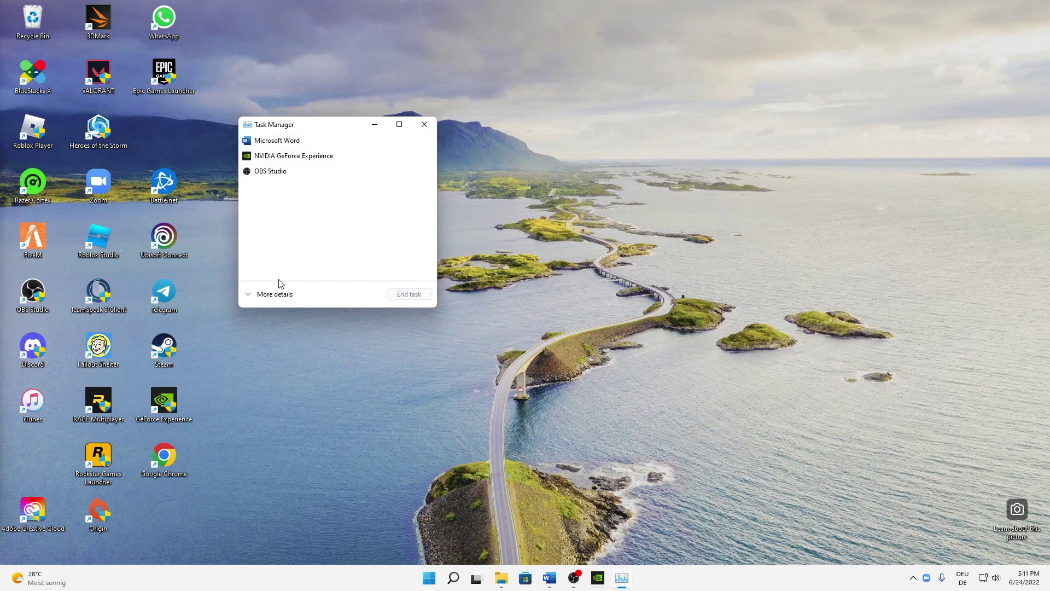
left_click(273, 296)
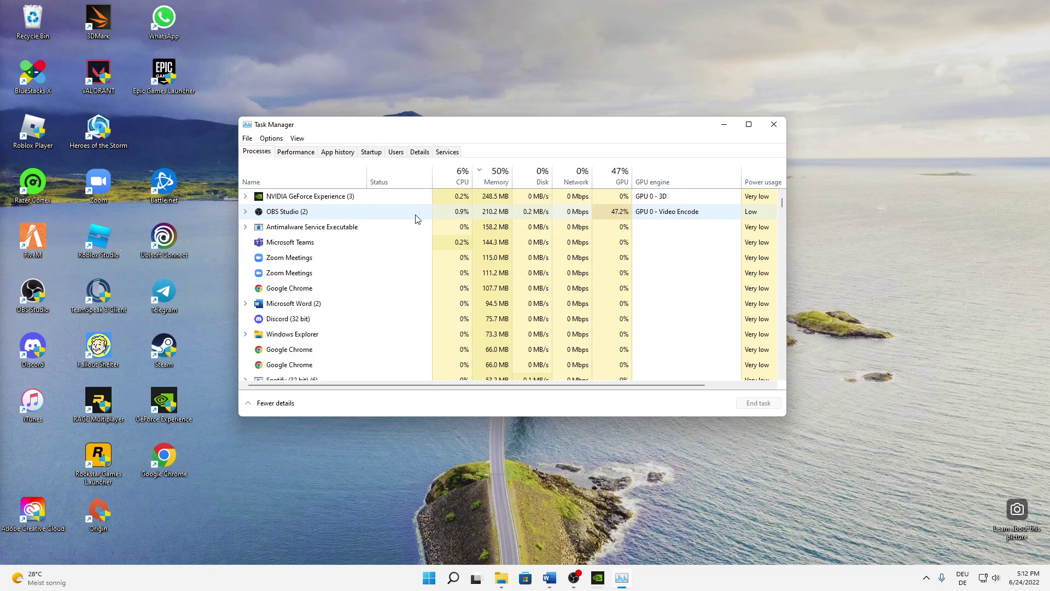
left_click(402, 198)
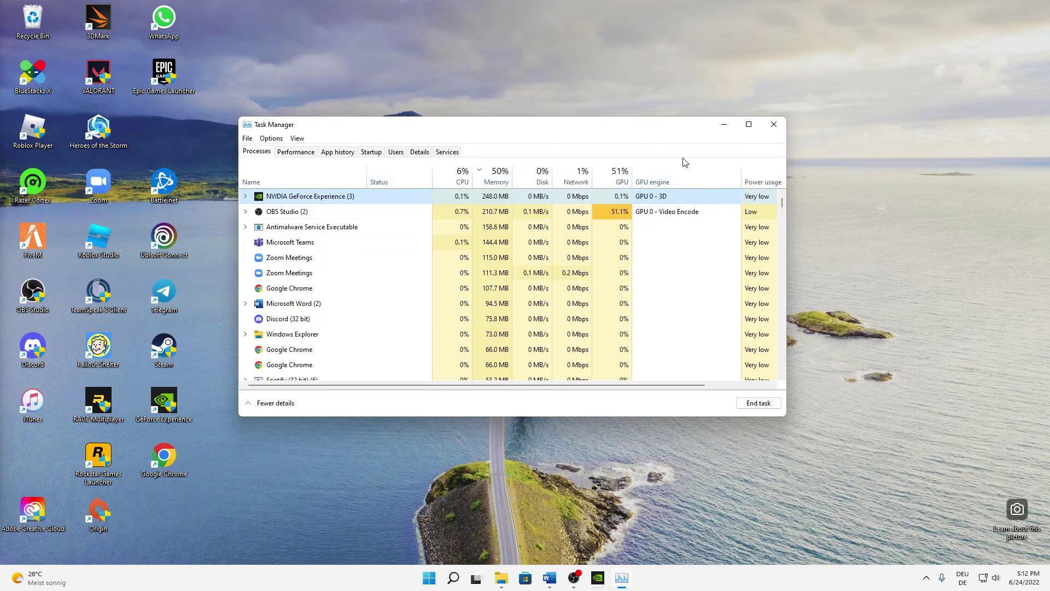
left_click(774, 124)
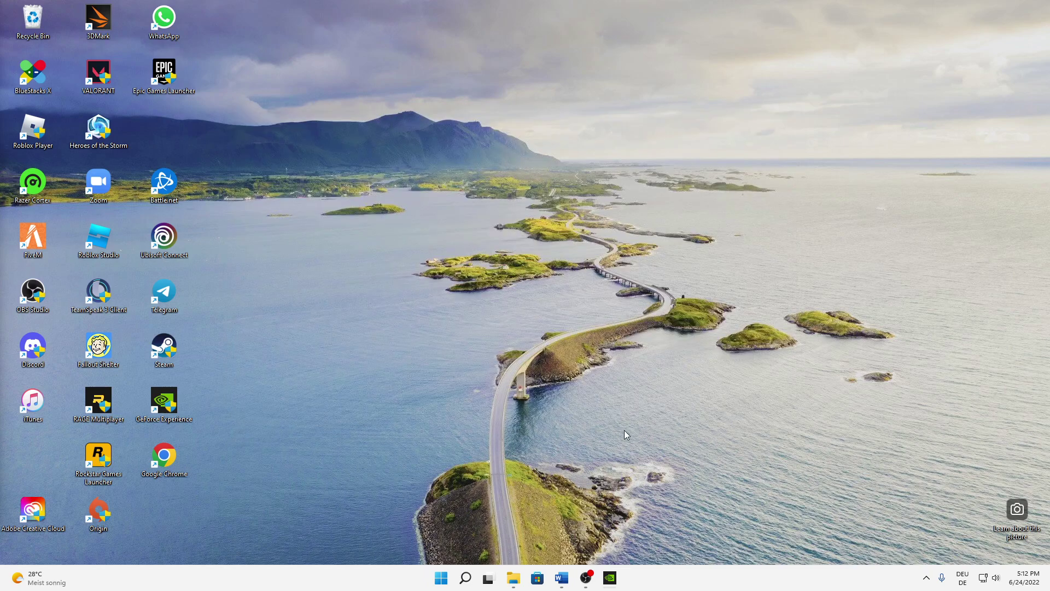
- Cancel and restart the GeForce Game Ready Driver 516.40 download in GeForce Experience, leaving it paused with the window minimized
left_click(612, 579)
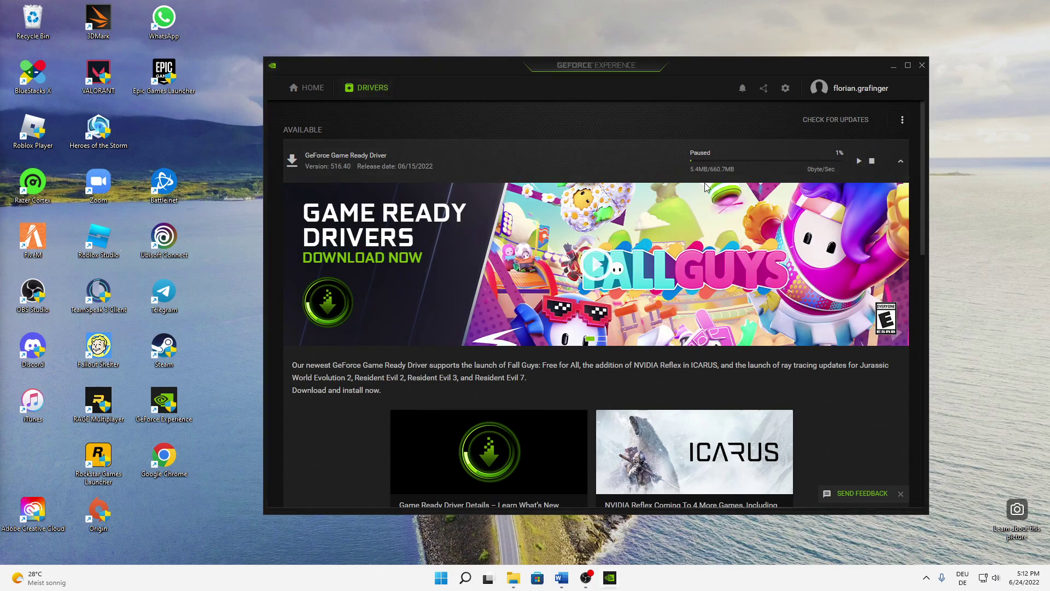
left_click(872, 161)
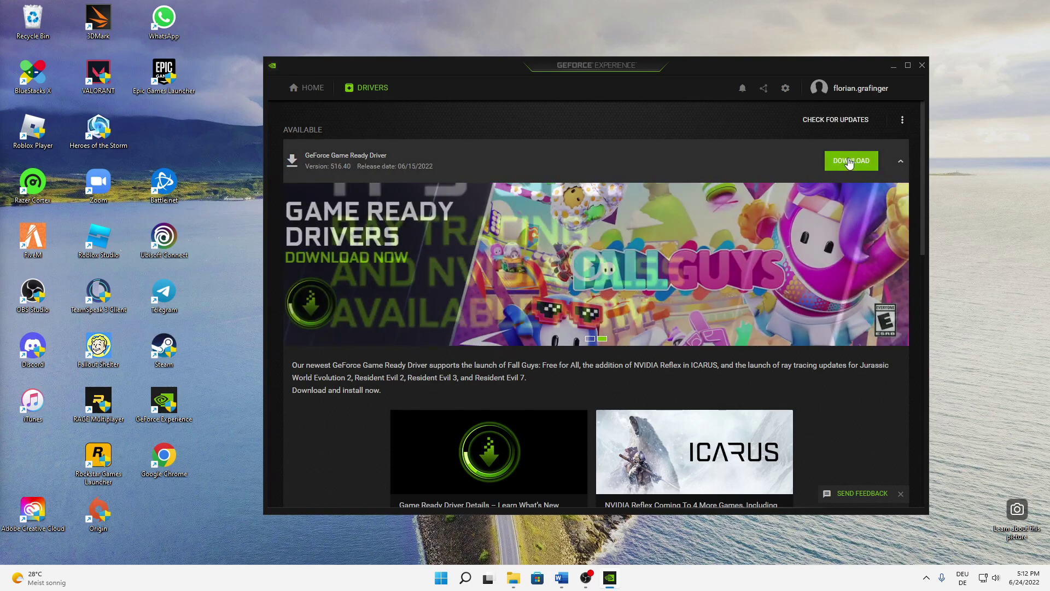
left_click(851, 162)
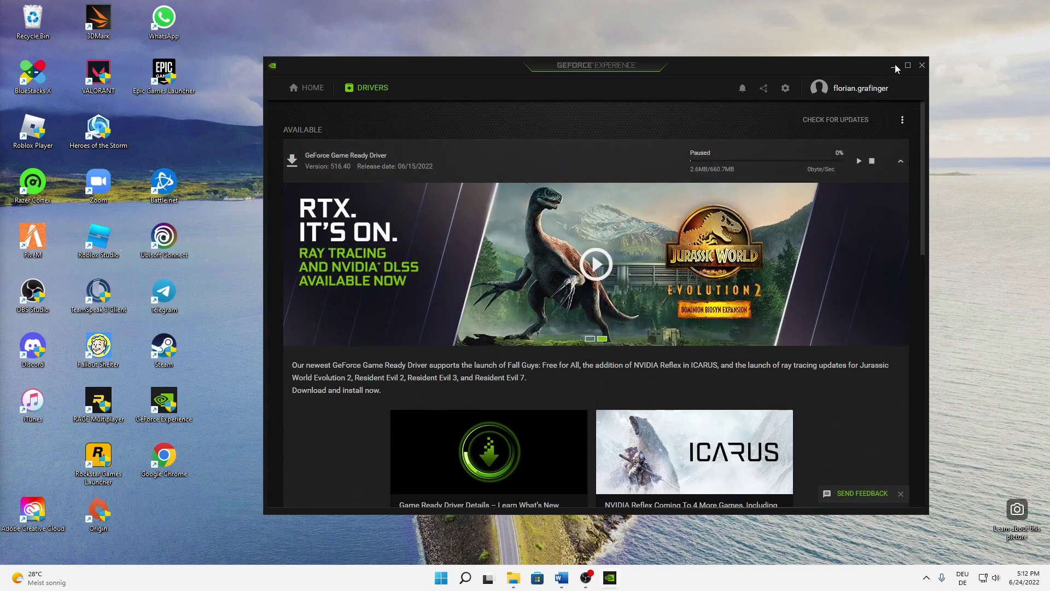
left_click(895, 65)
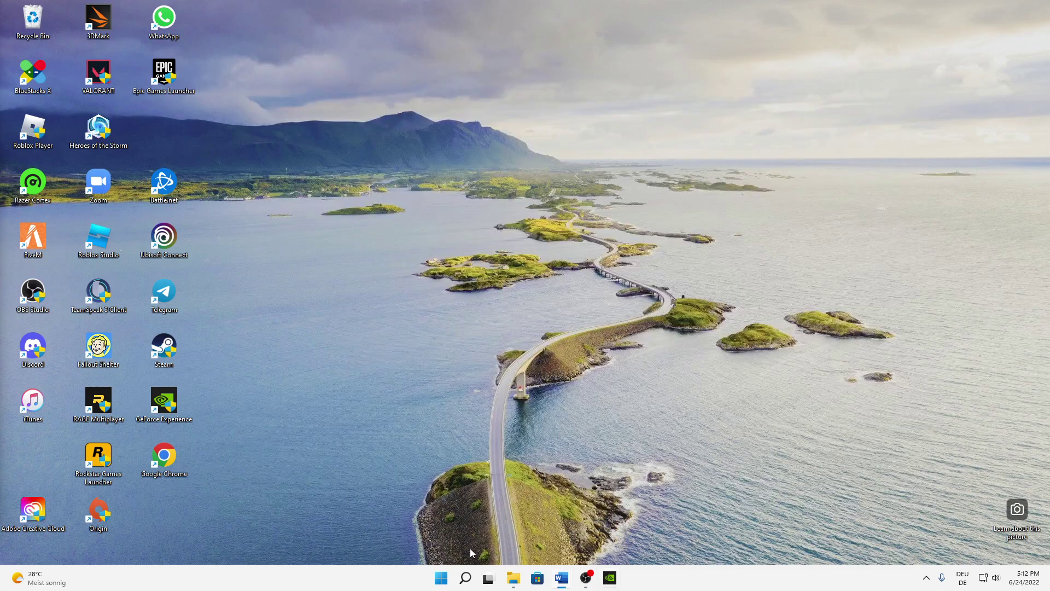
- Open Device Manager through the Windows search and collapse the Network adapters category
left_click(467, 579)
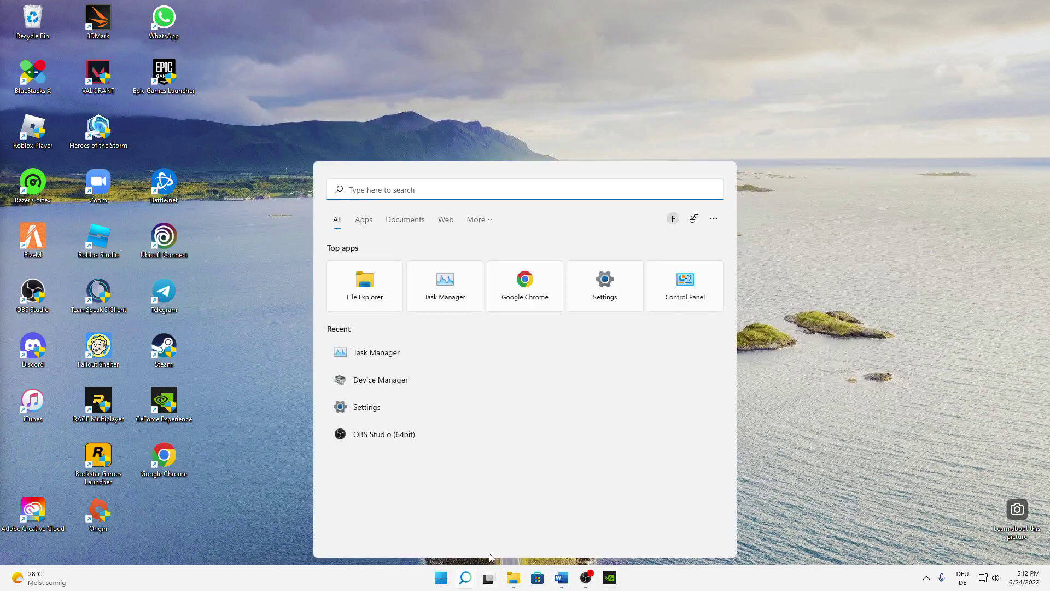
type("ger")
left_click(403, 279)
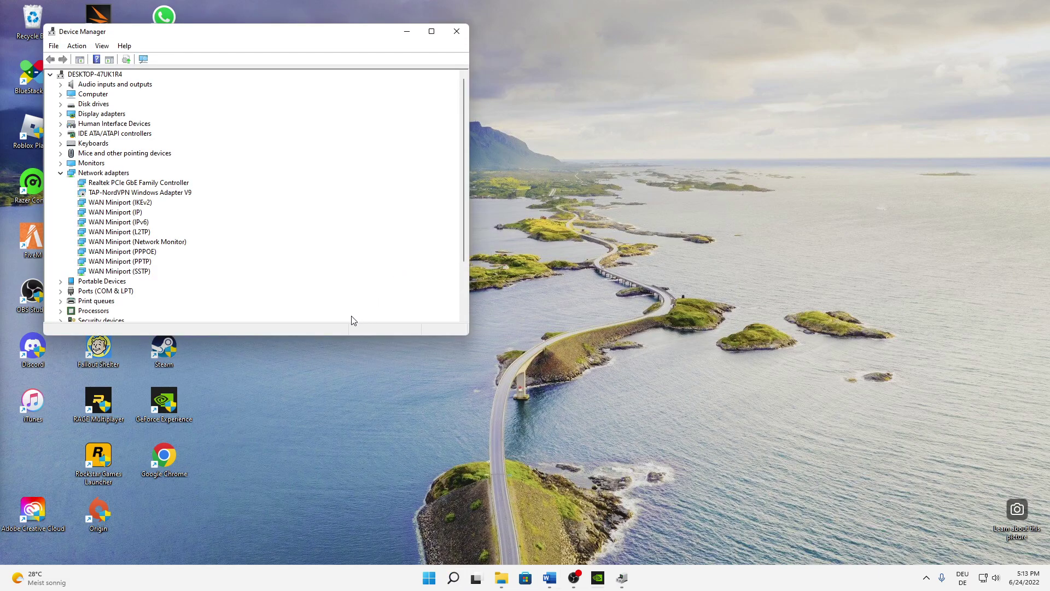
left_click(61, 173)
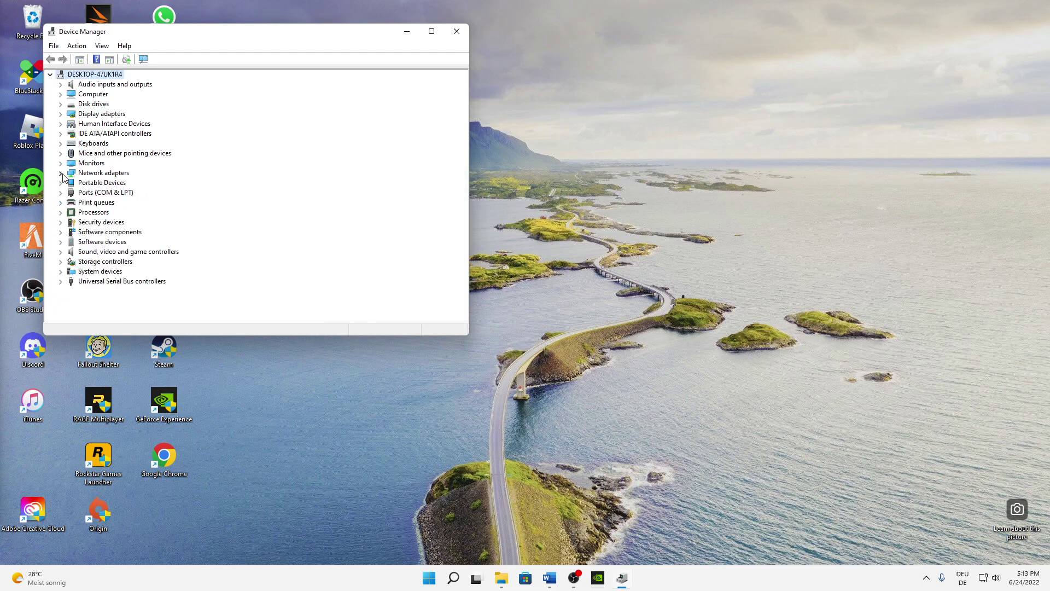
- Run an automatic driver update search for the NVIDIA GeForce RTX 3060 Ti display adapter, and collapse its category
left_click(60, 113)
right_click(118, 124)
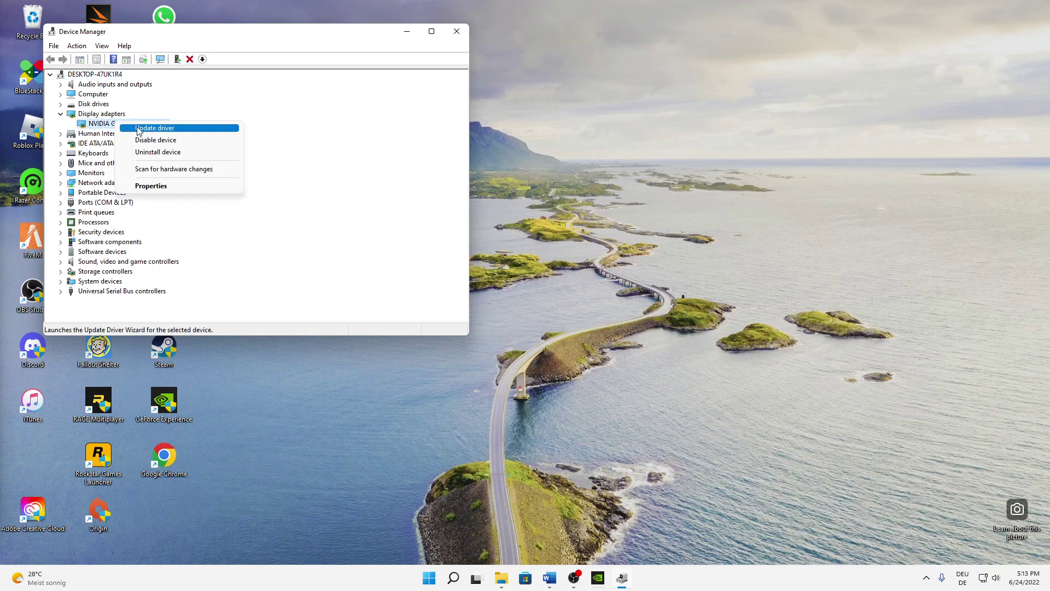
left_click(138, 129)
left_click(182, 168)
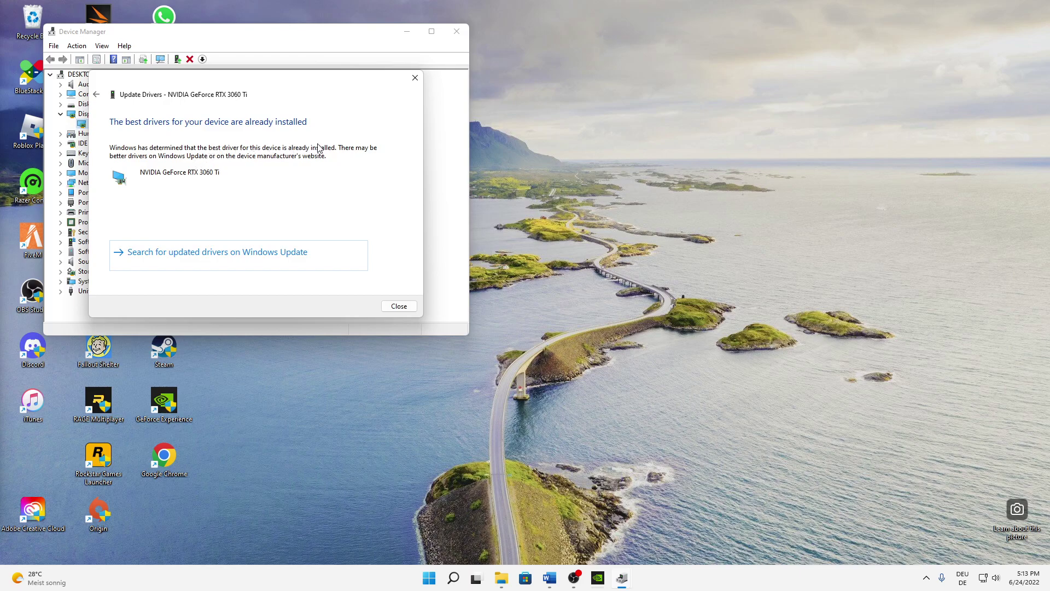
left_click(415, 78)
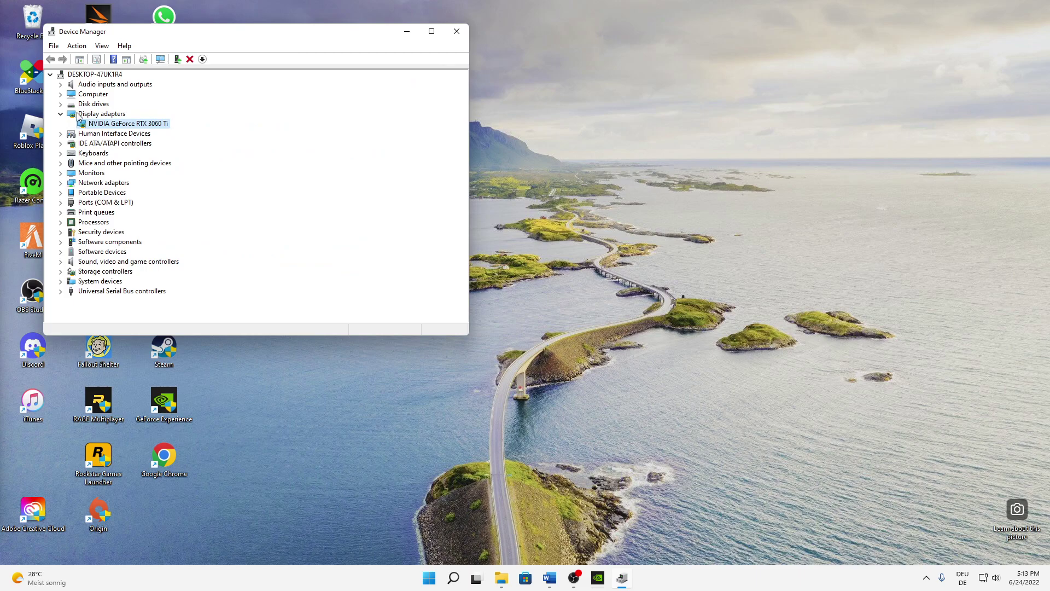
left_click(60, 112)
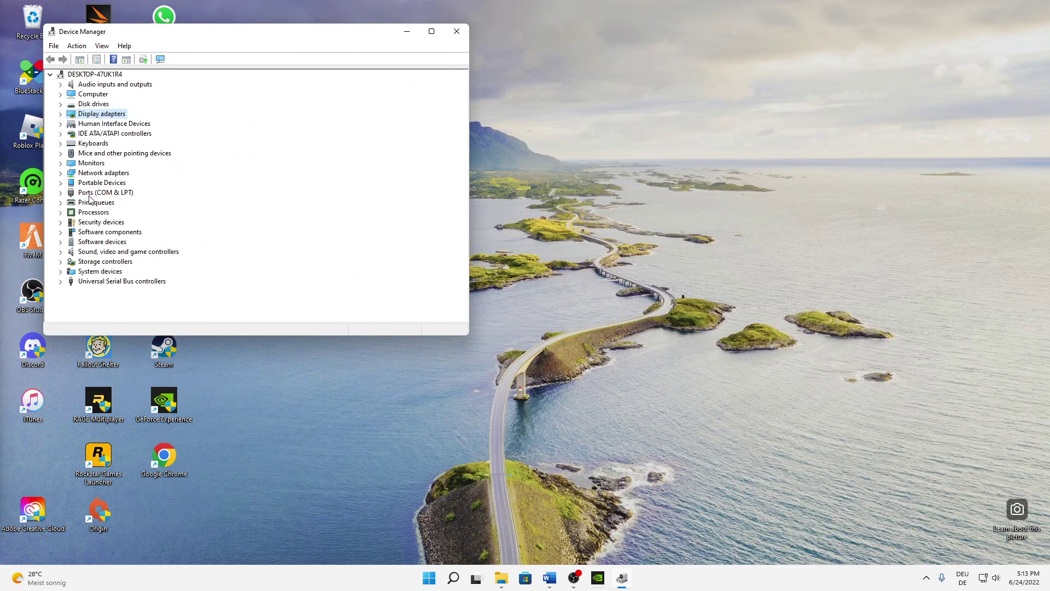
- Try to disable the Realtek(R) Audio device under Sound, video and game controllers, dismissing the confirmation dialog
left_click(61, 252)
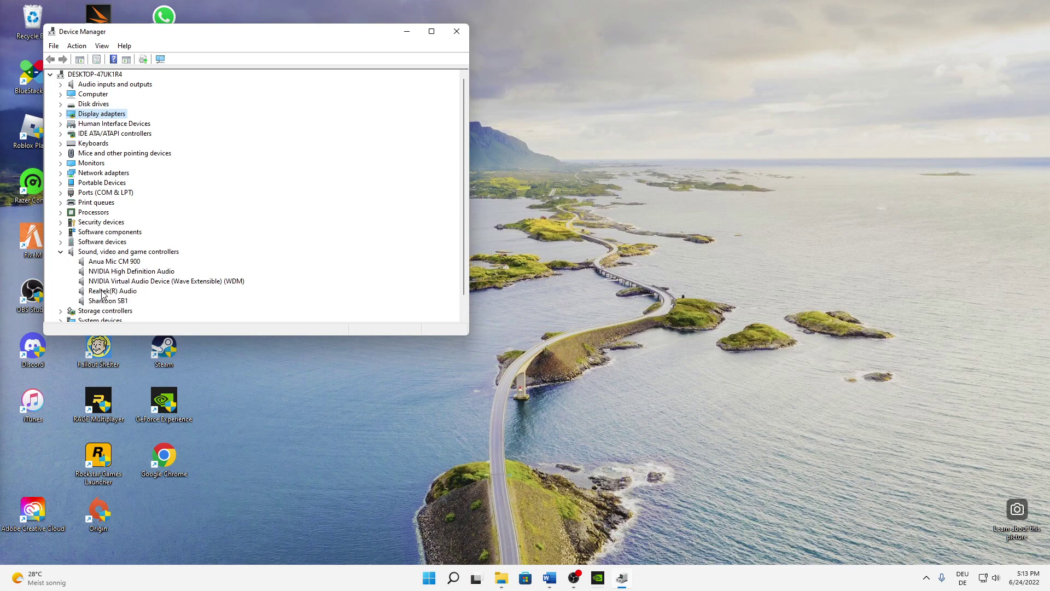
left_click(103, 292)
right_click(107, 293)
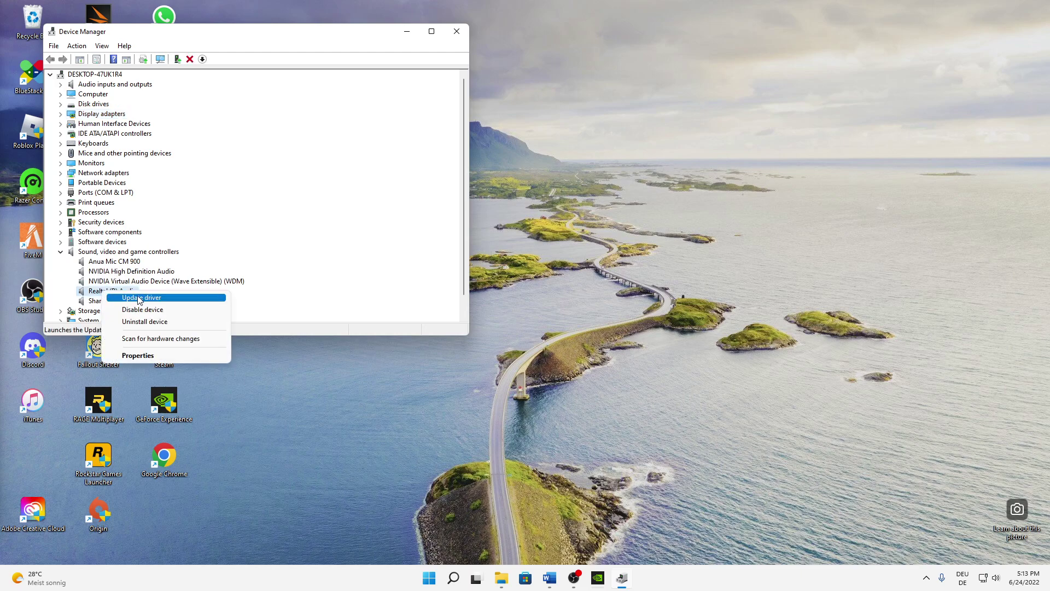
left_click(197, 310)
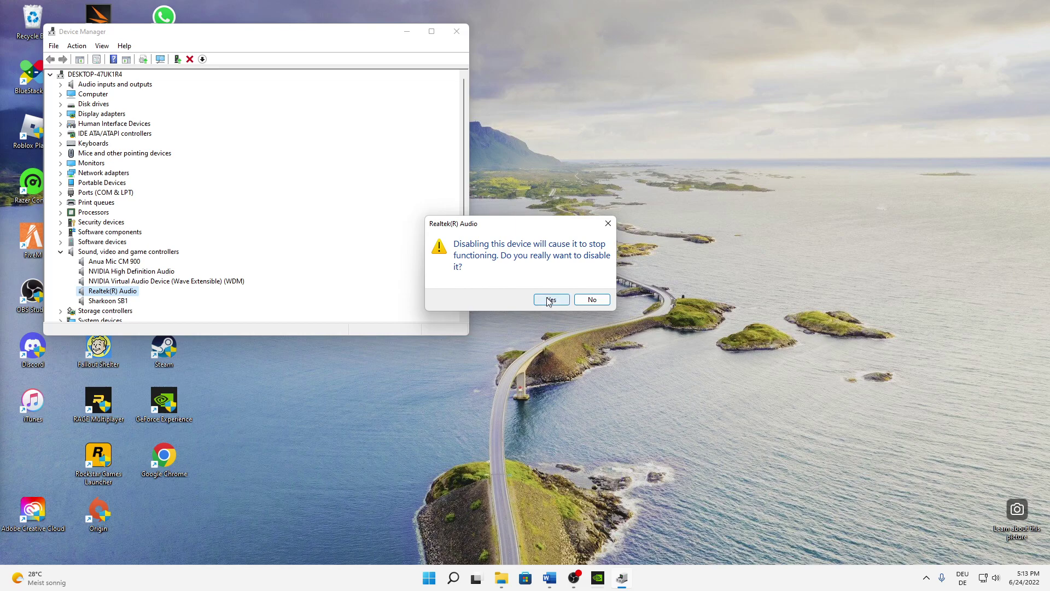
left_click(606, 225)
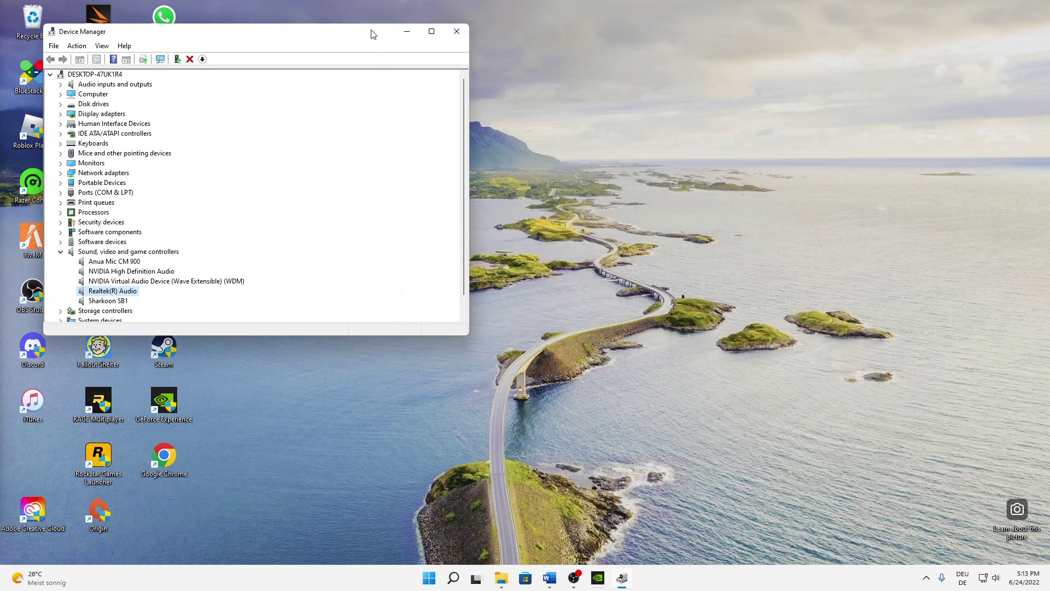
- Move the Device Manager window toward the middle of the desktop and close it
left_click_drag(371, 33, 627, 91)
left_click_drag(286, 59, 317, 77)
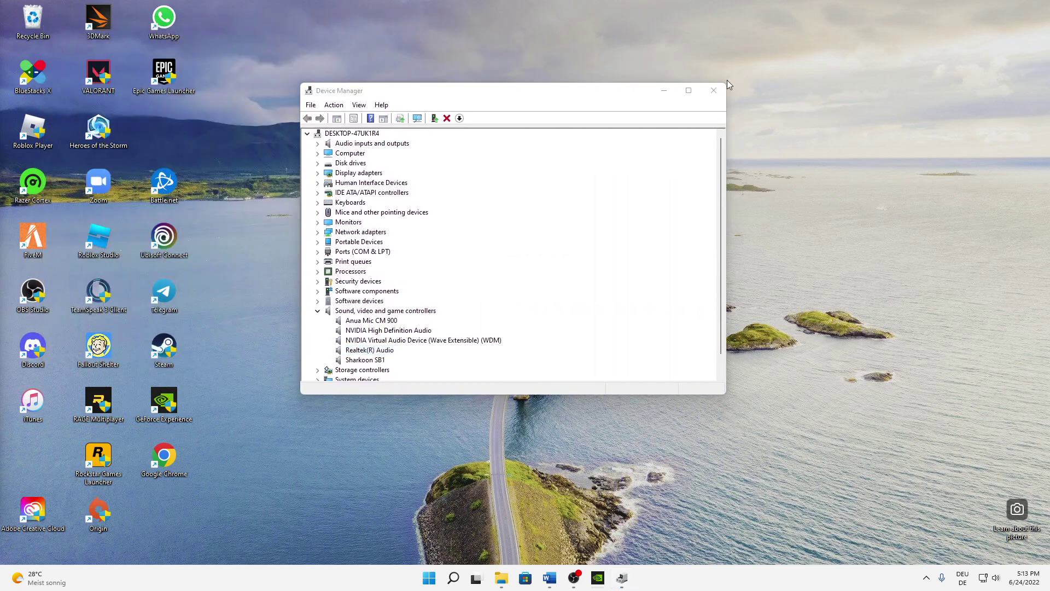
left_click(713, 91)
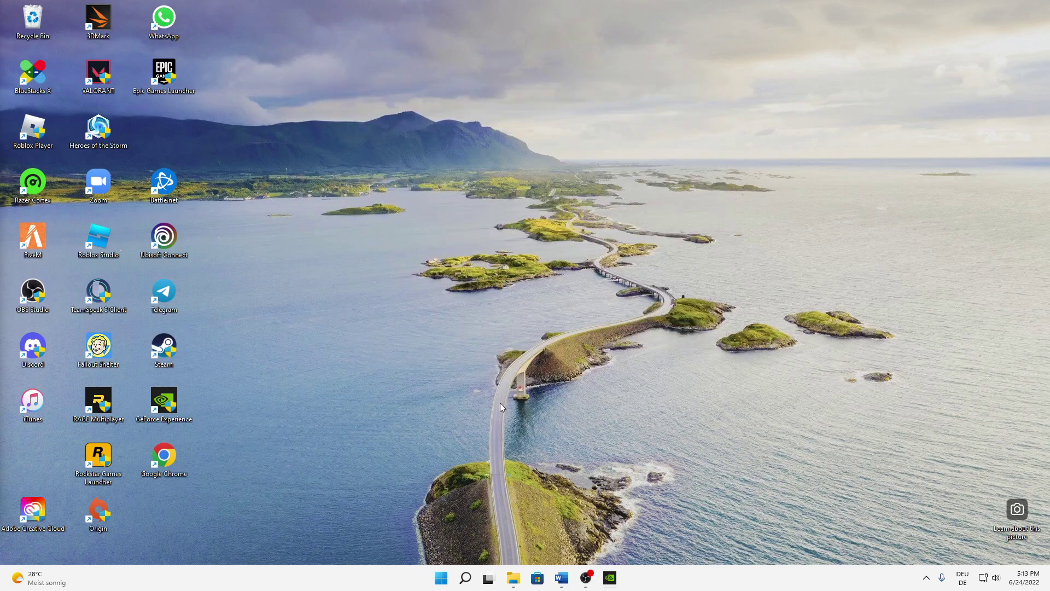
left_click_drag(490, 462, 677, 161)
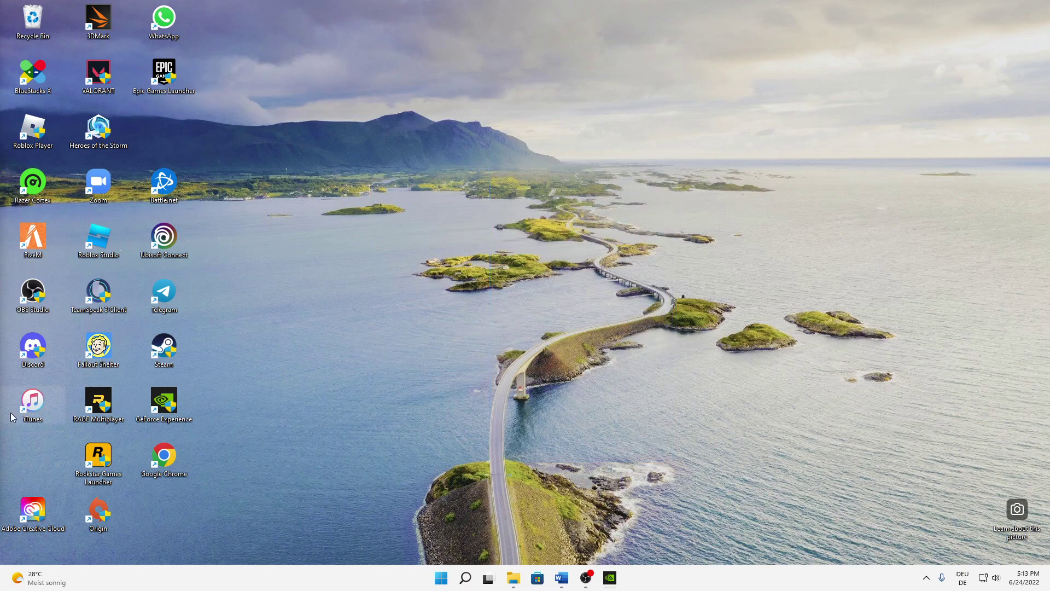